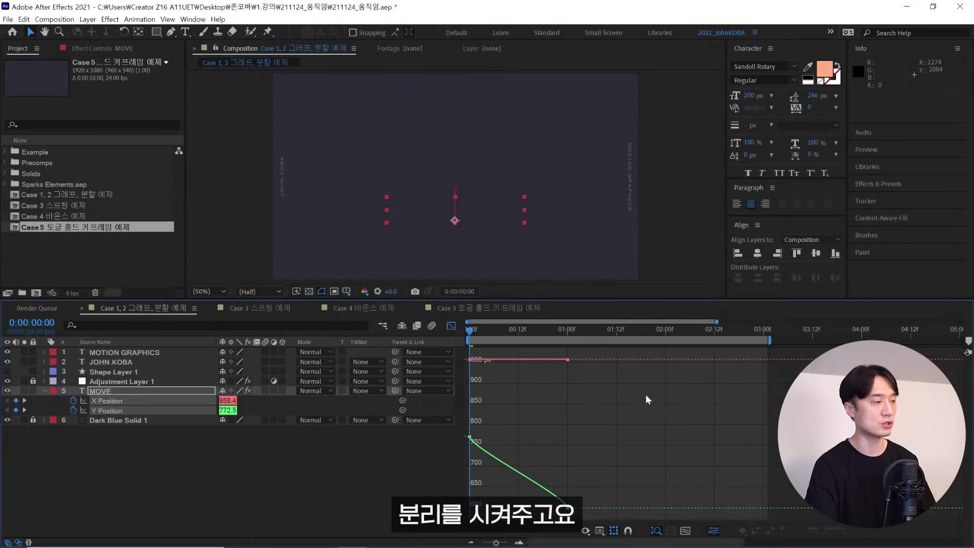
# Step: Flatten the handles at both keyframes of the MOVE layer's Y Position curve to form an S-shaped ease
pyautogui.click(477, 446)
pyautogui.moveTo(467, 156); pyautogui.dragTo(475, 253)
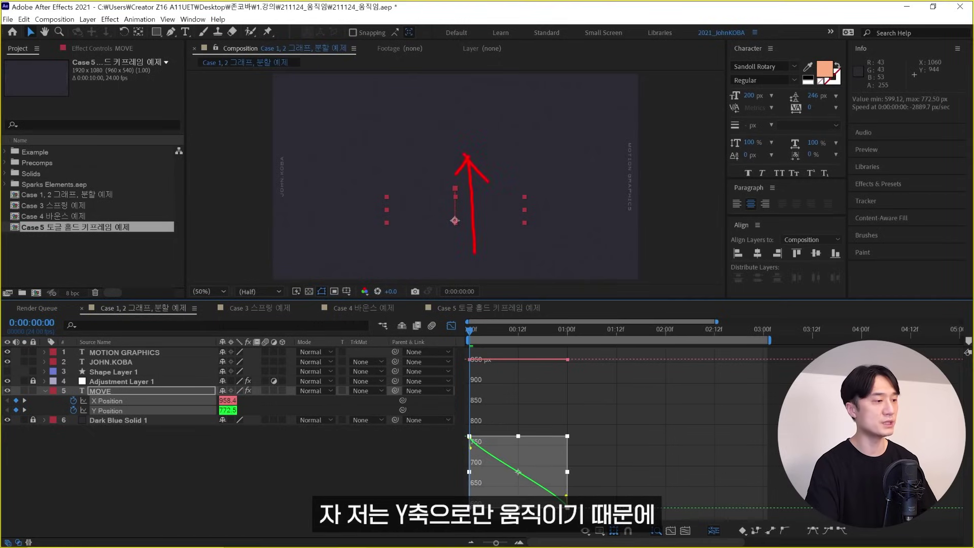
pyautogui.moveTo(471, 447); pyautogui.dragTo(501, 439)
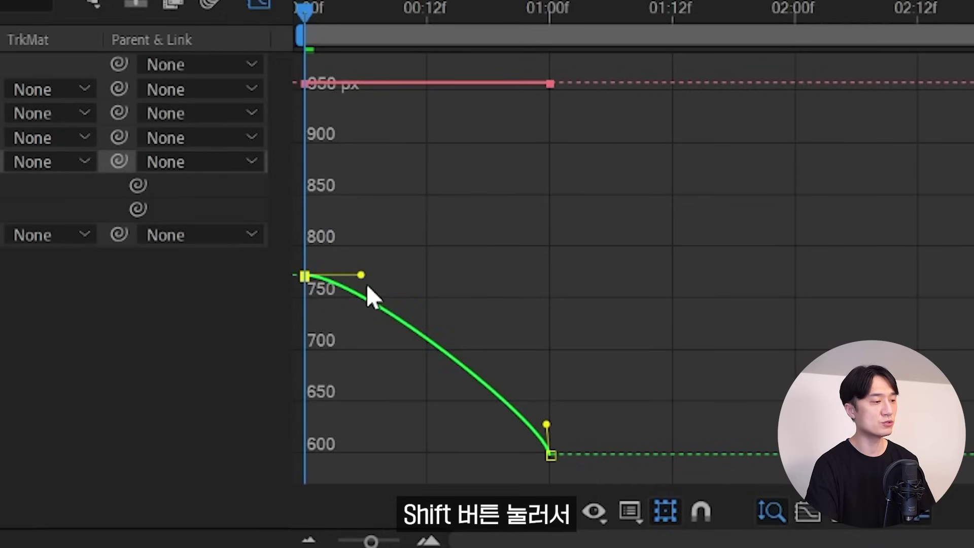
pyautogui.moveTo(368, 287); pyautogui.dragTo(450, 287)
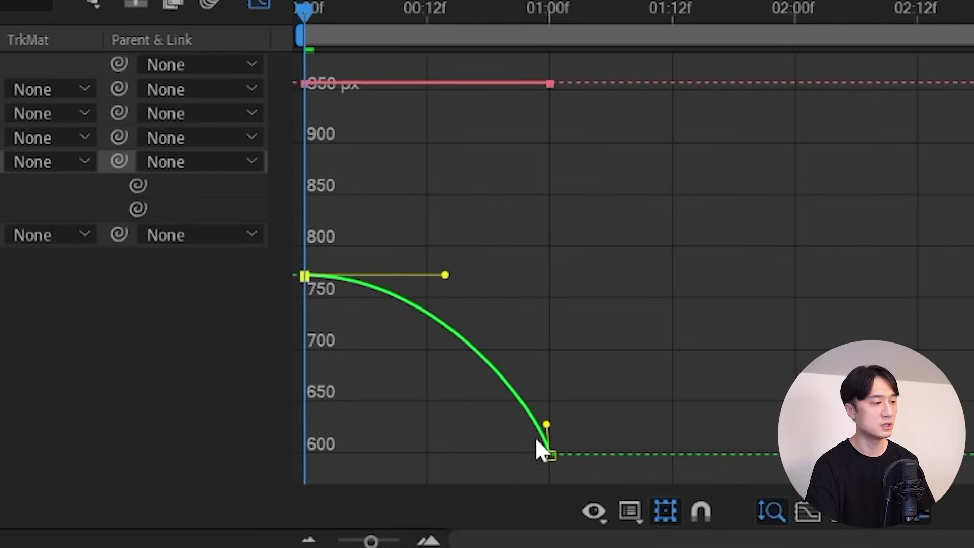
pyautogui.moveTo(539, 446); pyautogui.dragTo(366, 479)
pyautogui.click(478, 279)
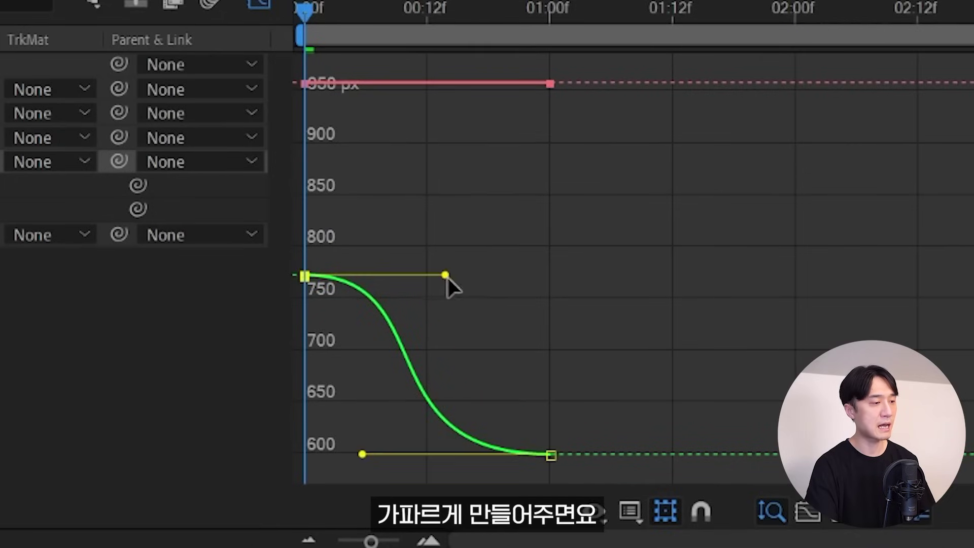
# Step: Lengthen both Y Position handles so the middle of the curve becomes steeper, and preview the text rising
pyautogui.moveTo(448, 276); pyautogui.dragTo(503, 284)
pyautogui.moveTo(362, 454); pyautogui.dragTo(347, 453)
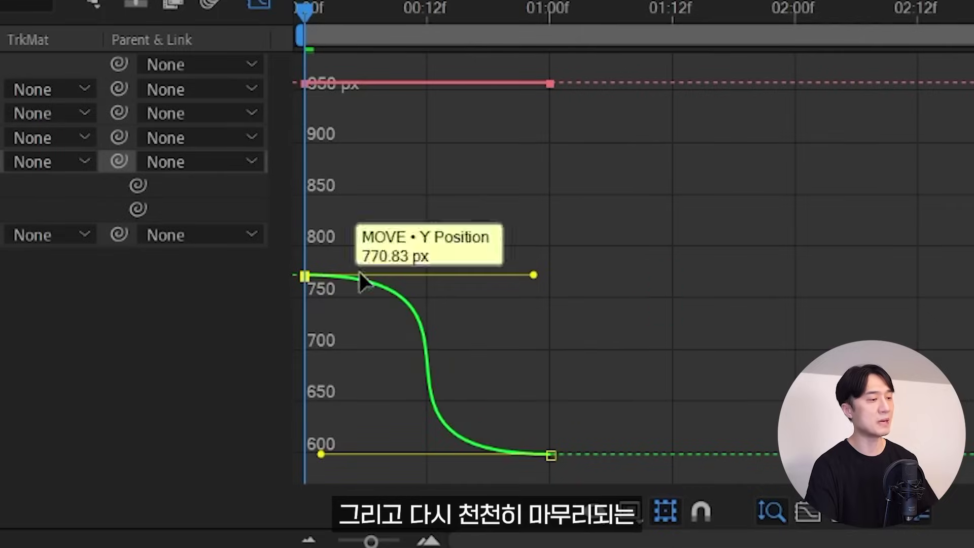
pyautogui.press('space')
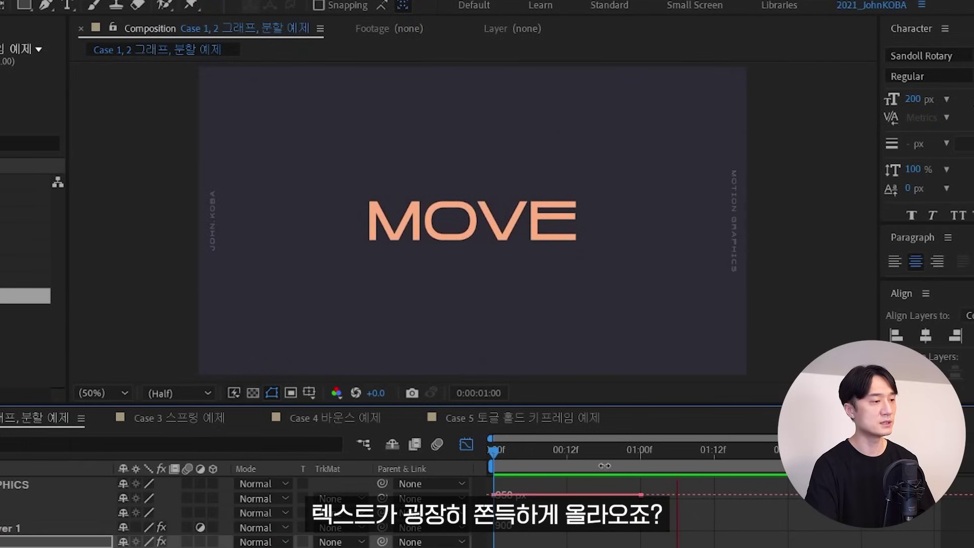
pyautogui.press('space')
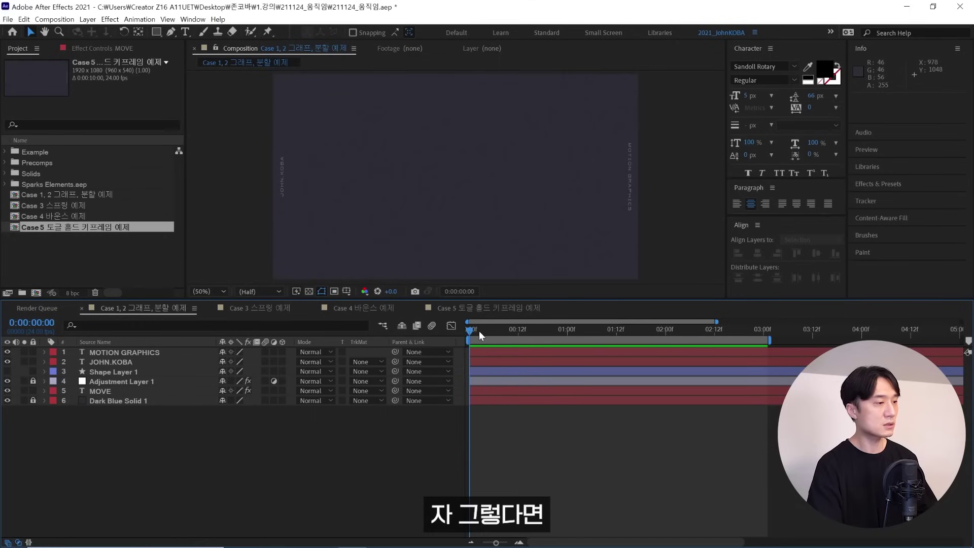
# Step: At 0:00:01:00, duplicate the M text layer three times for O, V and E, and shift the V's anchor point horizontally into place
pyautogui.moveTo(479, 331); pyautogui.dragTo(541, 342)
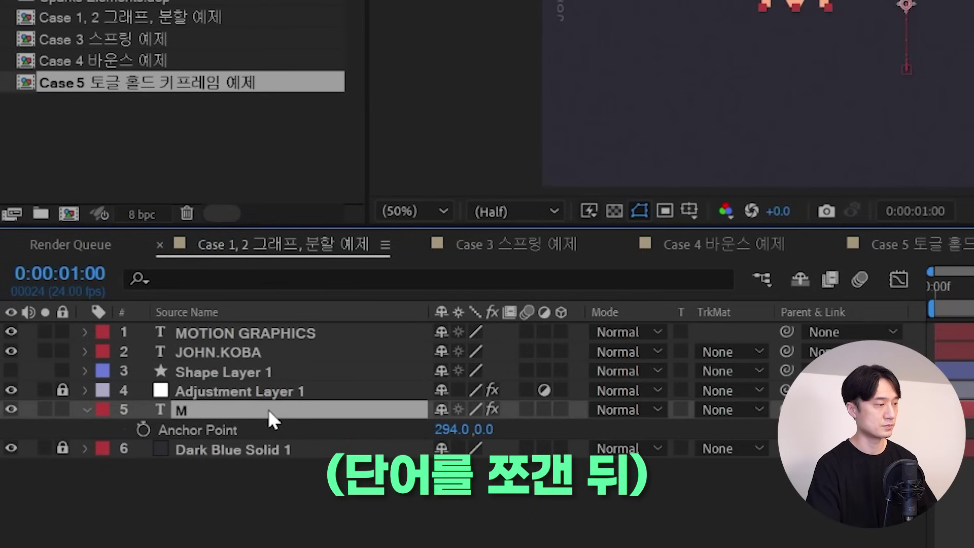
pyautogui.hotkey('ctrl', 'd')
pyautogui.hotkey('ctrl', 'd')
pyautogui.hotkey('ctrl', 'd')
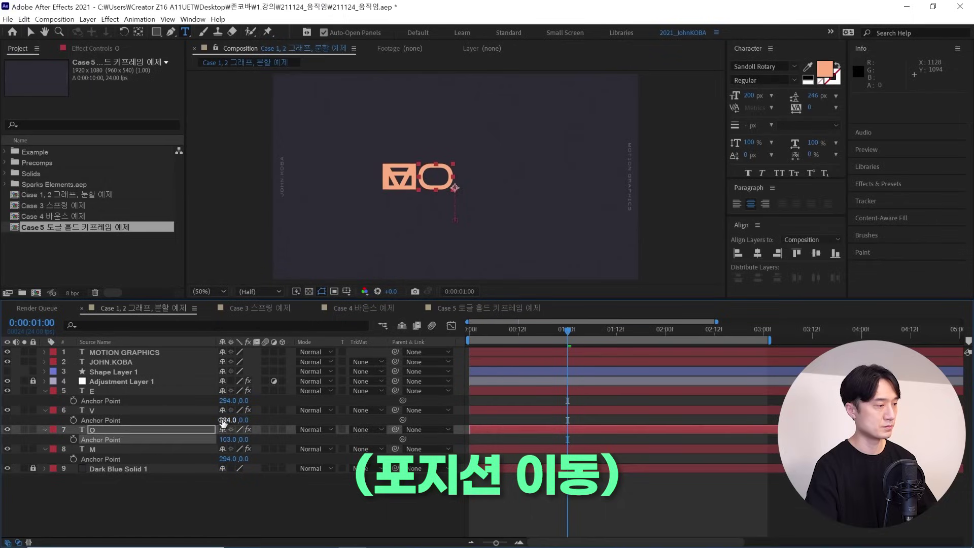
pyautogui.moveTo(226, 420); pyautogui.dragTo(89, 422)
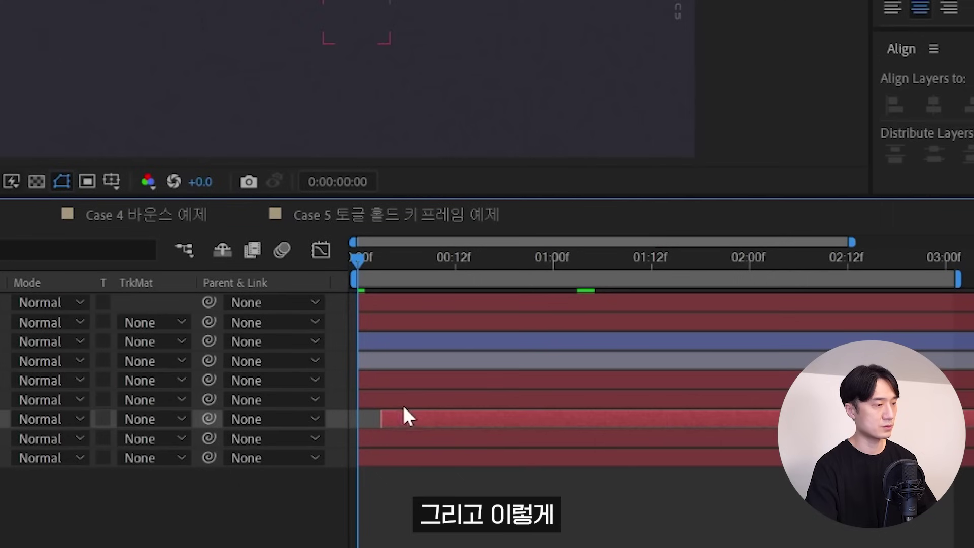
# Step: Stagger the start times of the letter layers so the letters rise one after another, and scrub through the result
pyautogui.moveTo(492, 408); pyautogui.dragTo(514, 401)
pyautogui.moveTo(445, 401); pyautogui.dragTo(514, 381)
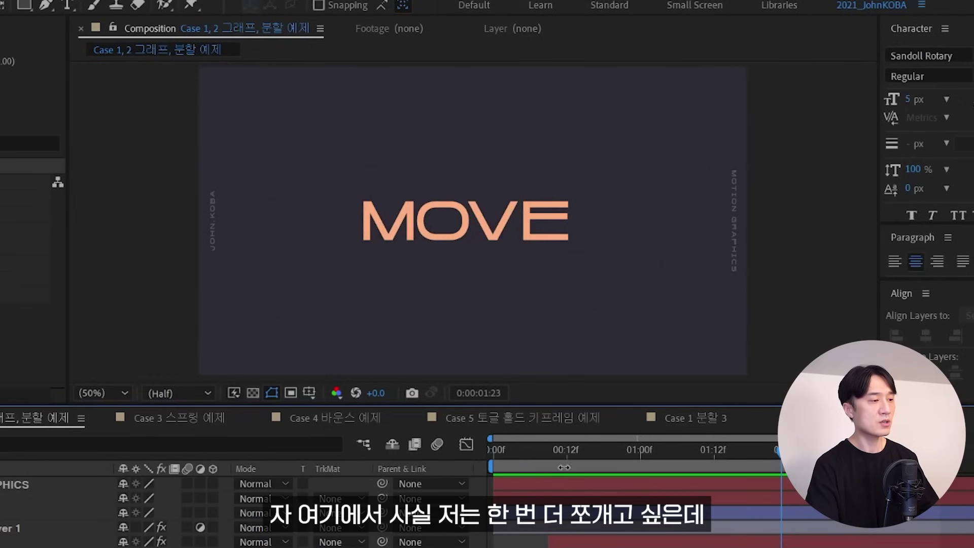
pyautogui.moveTo(467, 330); pyautogui.dragTo(551, 332)
pyautogui.moveTo(616, 455); pyautogui.dragTo(671, 481)
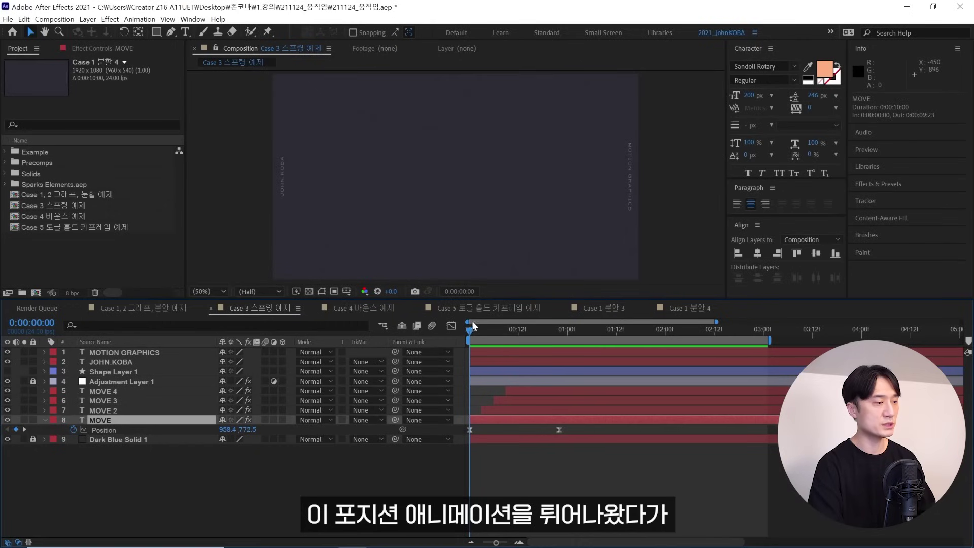
# Step: Adjust the letter M's position at frame 9 to add a slight downward rebound, retime the added keyframes, and preview the motion
pyautogui.moveTo(523, 341); pyautogui.dragTo(556, 341)
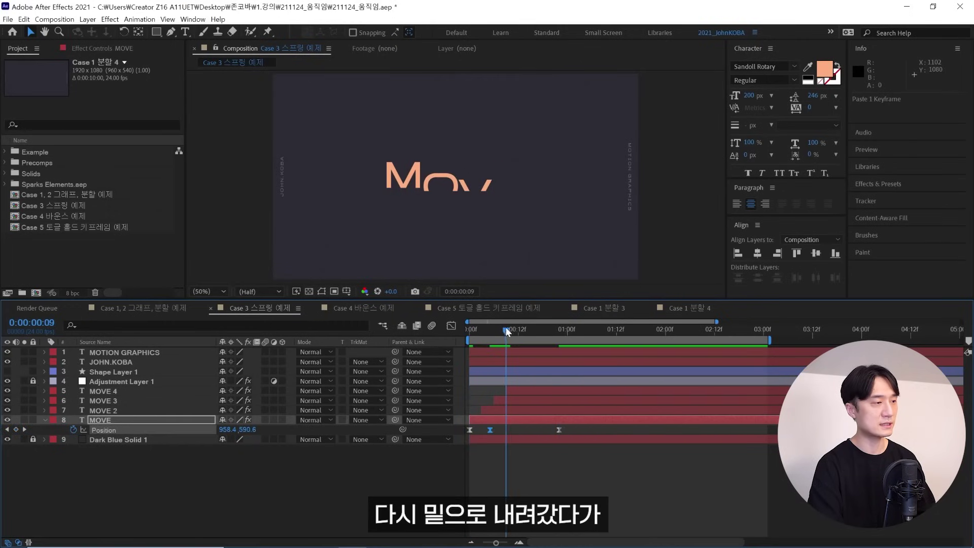
pyautogui.moveTo(401, 177); pyautogui.dragTo(401, 180)
pyautogui.moveTo(506, 331); pyautogui.dragTo(449, 397)
pyautogui.press('space')
pyautogui.click(490, 430)
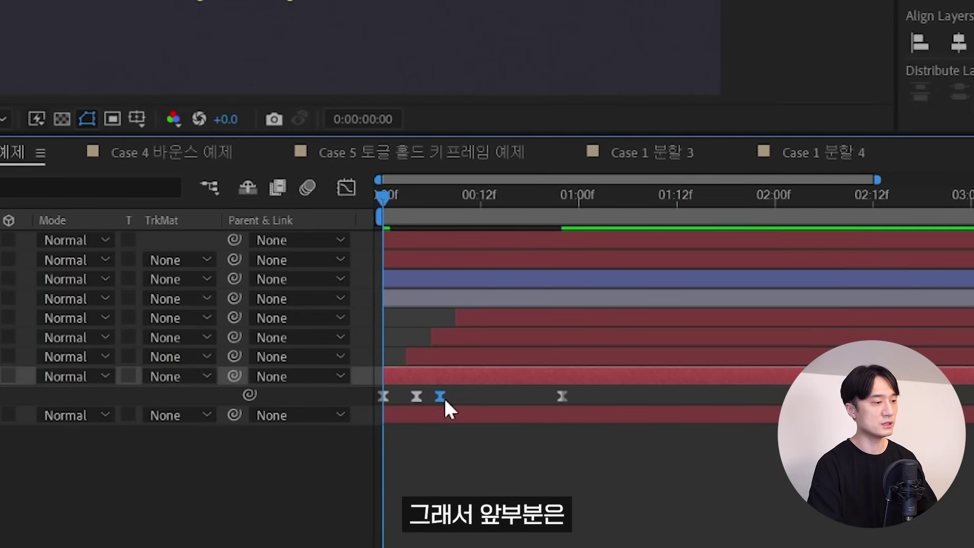
pyautogui.click(391, 200)
pyautogui.press('space')
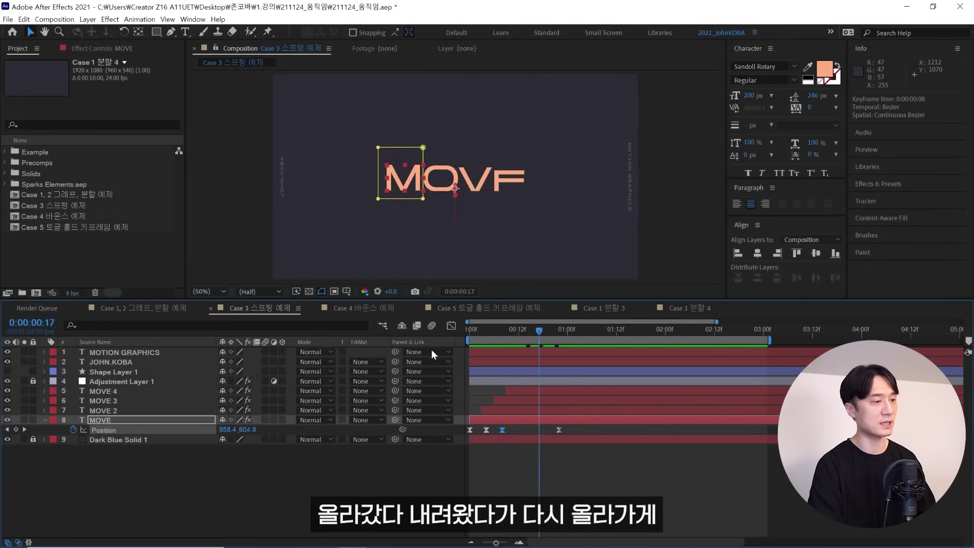
# Step: Move the M layer's Position keyframes closer together, finishing at about frame 11, and preview the spring motion
pyautogui.moveTo(564, 429); pyautogui.dragTo(518, 441)
pyautogui.press('space')
pyautogui.press('space')
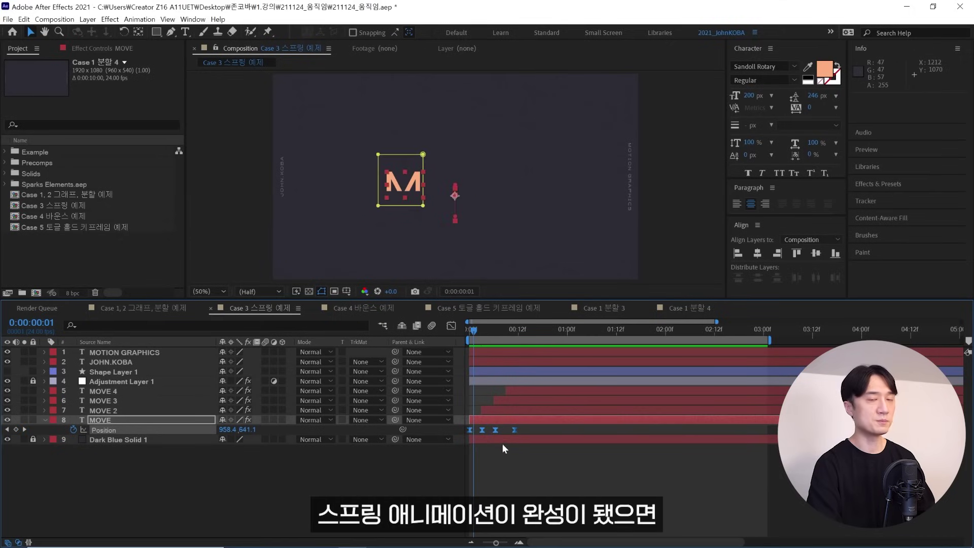
pyautogui.click(475, 333)
pyautogui.press('space')
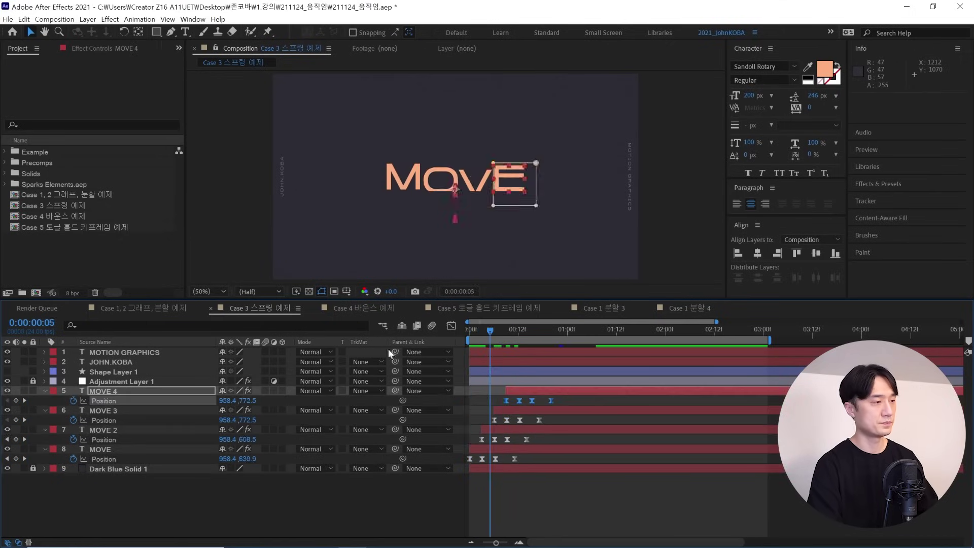
pyautogui.press('u')
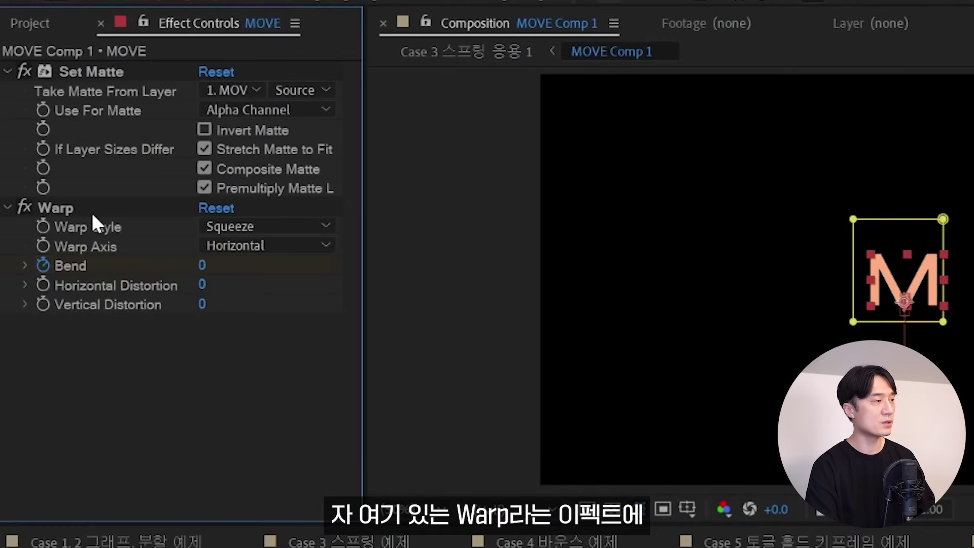
# Step: Inspect the Warp effect's deformation of the letter M frame by frame in MOVE Comp 1, and open the Case 3 스프링 응용 2 composition
pyautogui.click(56, 208)
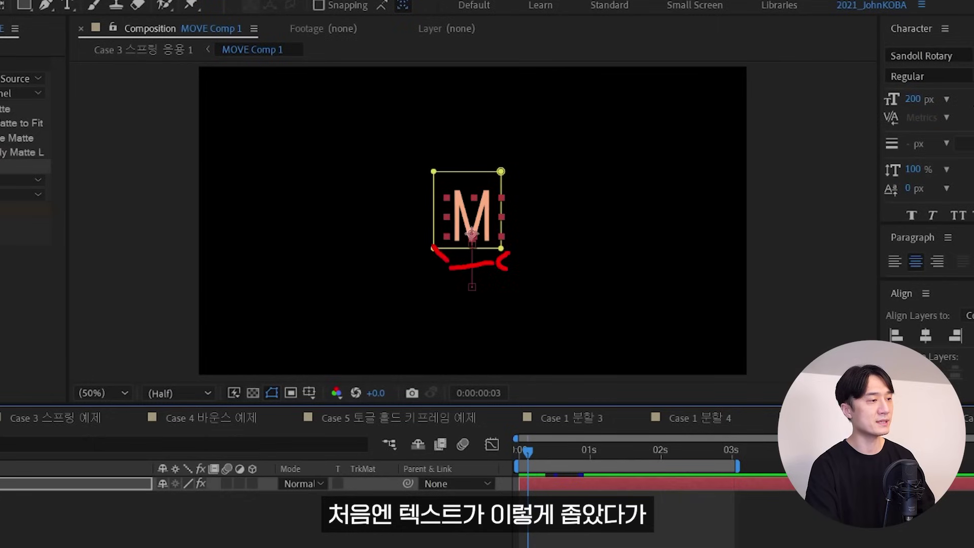
pyautogui.press('pagedown')
pyautogui.press('pagedown')
pyautogui.press('pagedown')
pyautogui.press('pagedown')
pyautogui.press('pagedown')
pyautogui.press('pagedown')
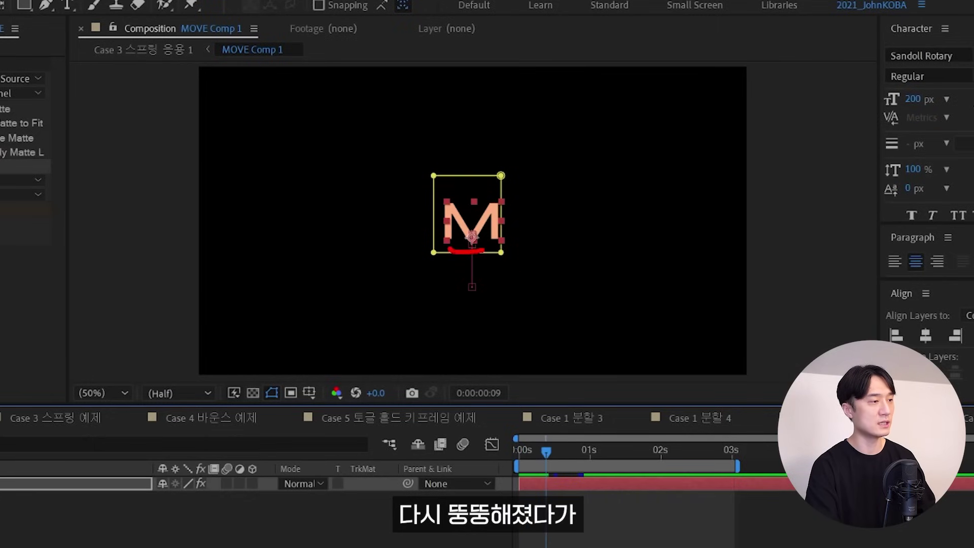
pyautogui.moveTo(546, 451); pyautogui.dragTo(561, 452)
pyautogui.moveTo(628, 459); pyautogui.dragTo(519, 454)
pyautogui.click(344, 496)
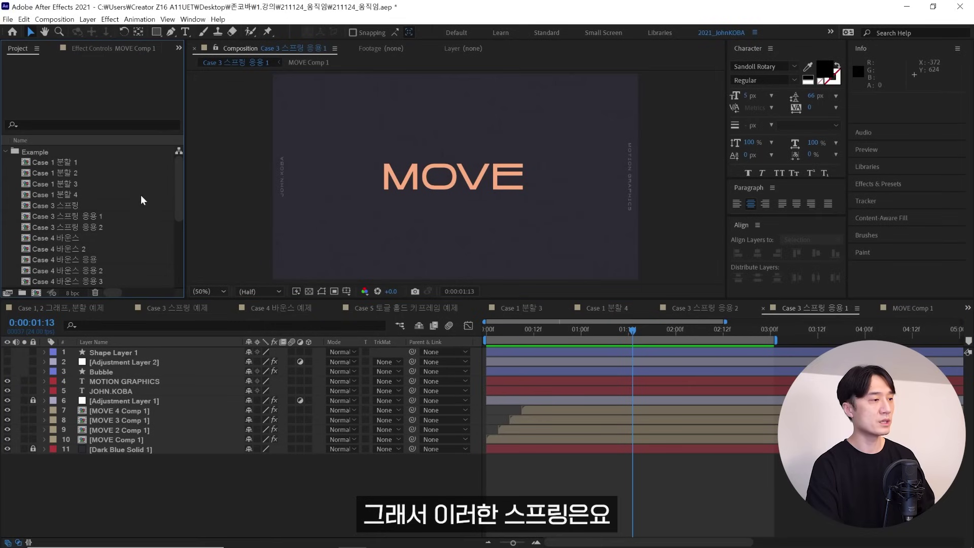
pyautogui.doubleClick(79, 228)
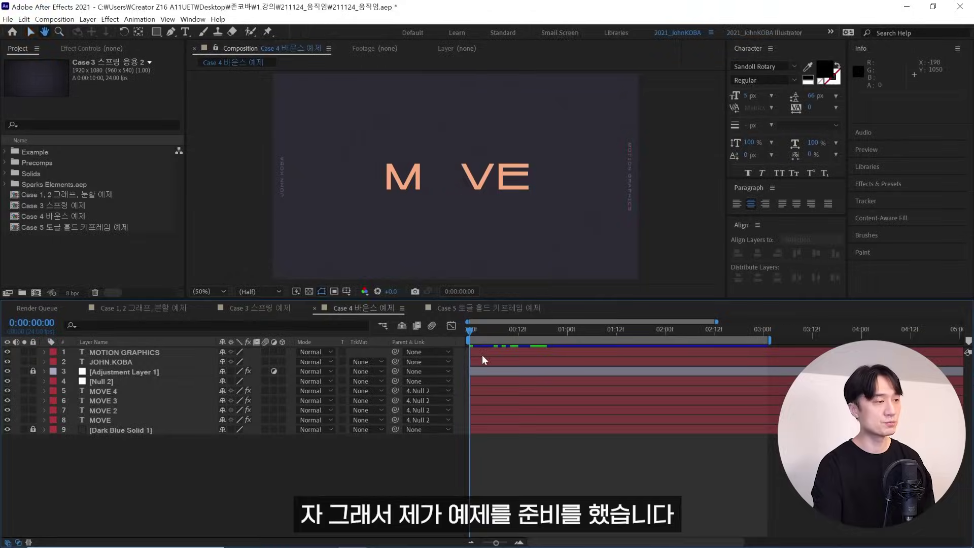
# Step: Play and scrub the Case 4 바운스 예제 composition to examine how the letter O bounces into the word
pyautogui.press('space')
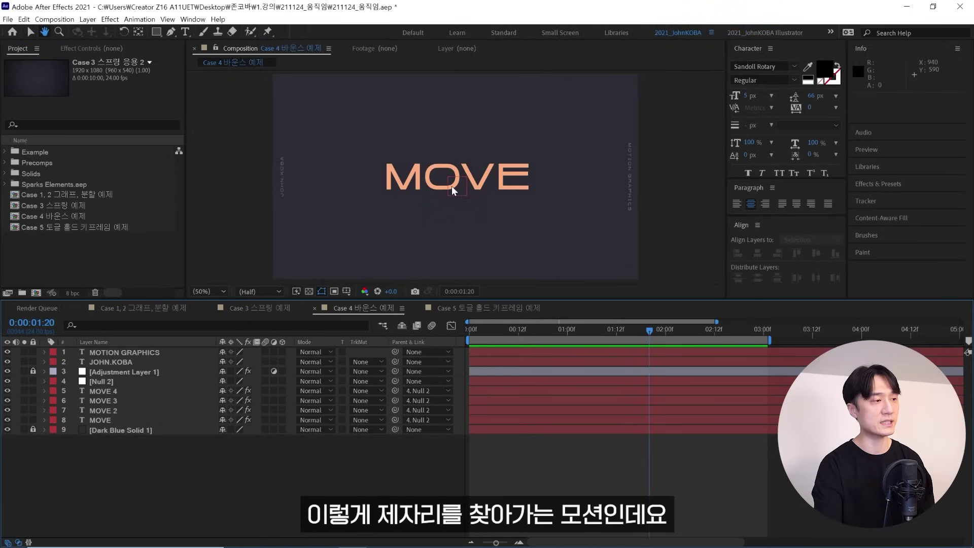
pyautogui.press('space')
pyautogui.moveTo(650, 330); pyautogui.dragTo(444, 340)
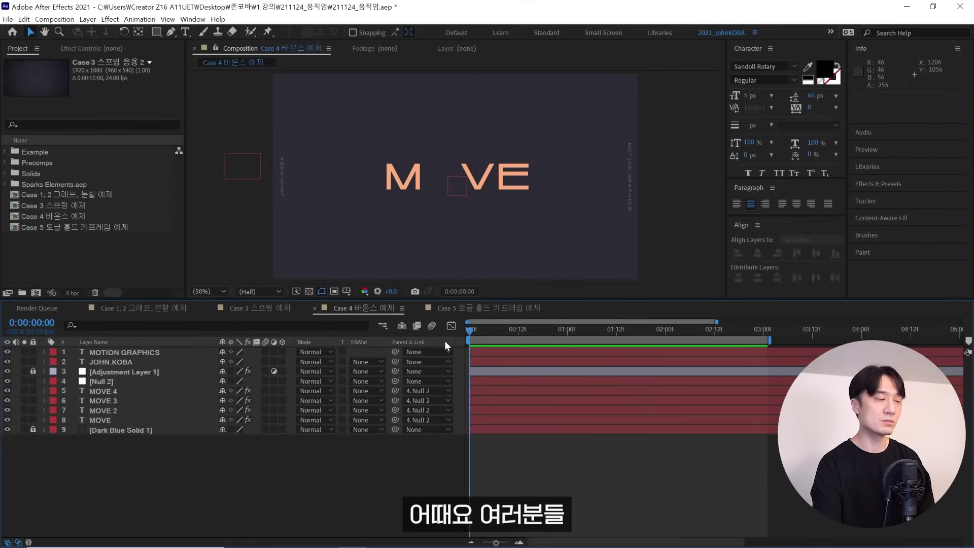
pyautogui.press('space')
pyautogui.click(488, 332)
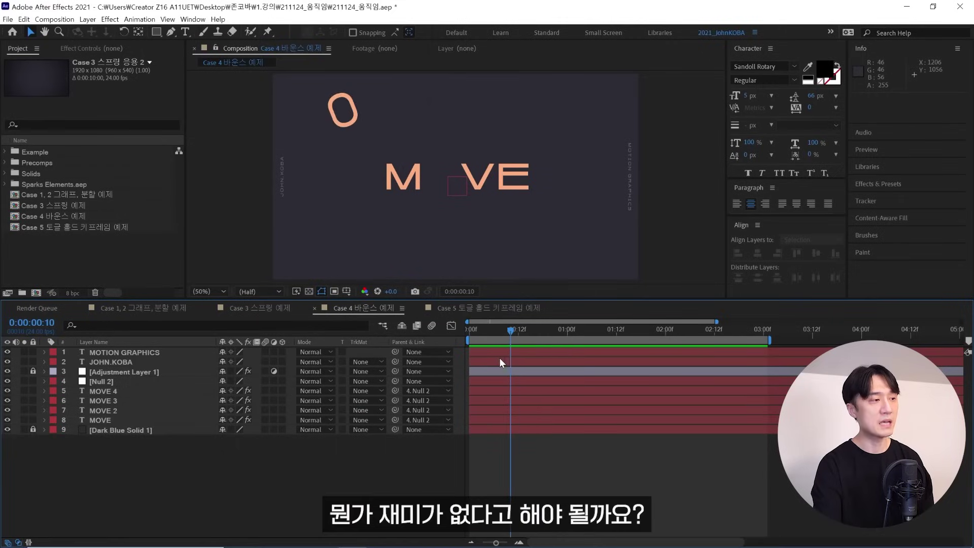
pyautogui.moveTo(495, 337); pyautogui.dragTo(518, 337)
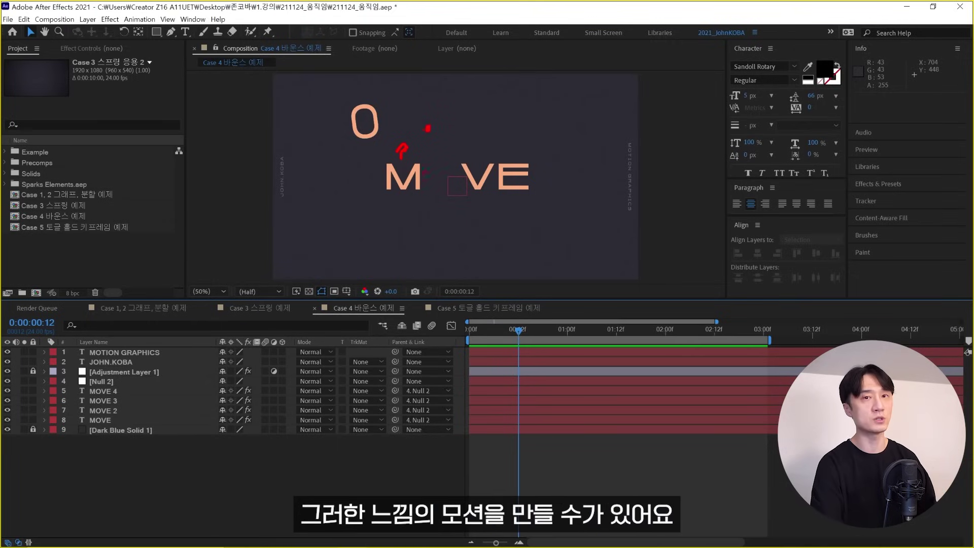
# Step: In the MOVE 2 layer's Position speed graph, lower the first mid-air keyframe to about 1200 px/sec and preview the bounce
pyautogui.click(112, 409)
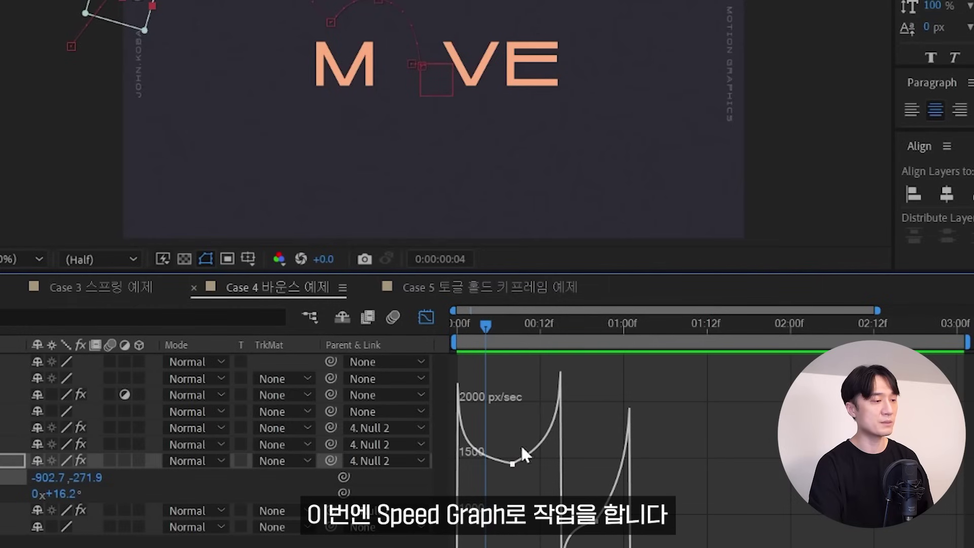
pyautogui.click(515, 401)
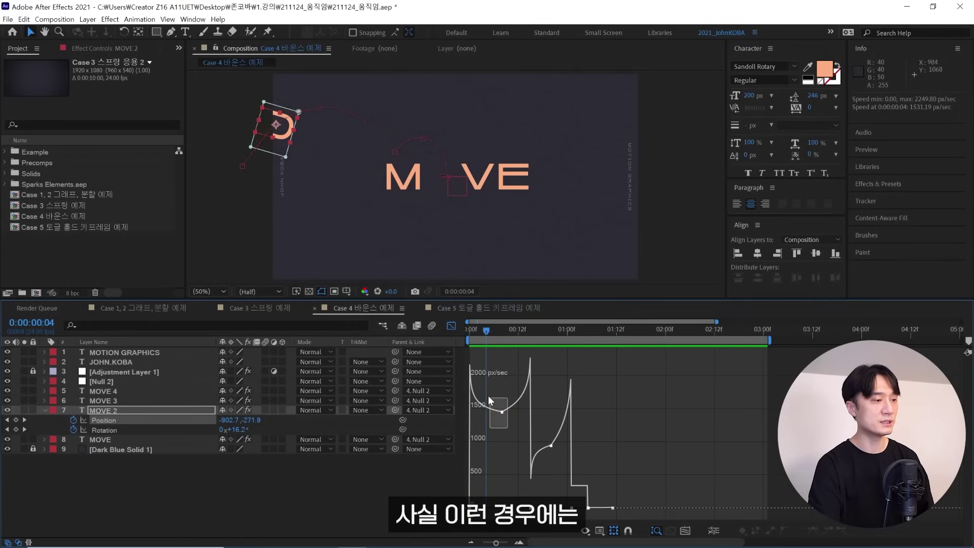
pyautogui.moveTo(488, 396); pyautogui.dragTo(488, 395)
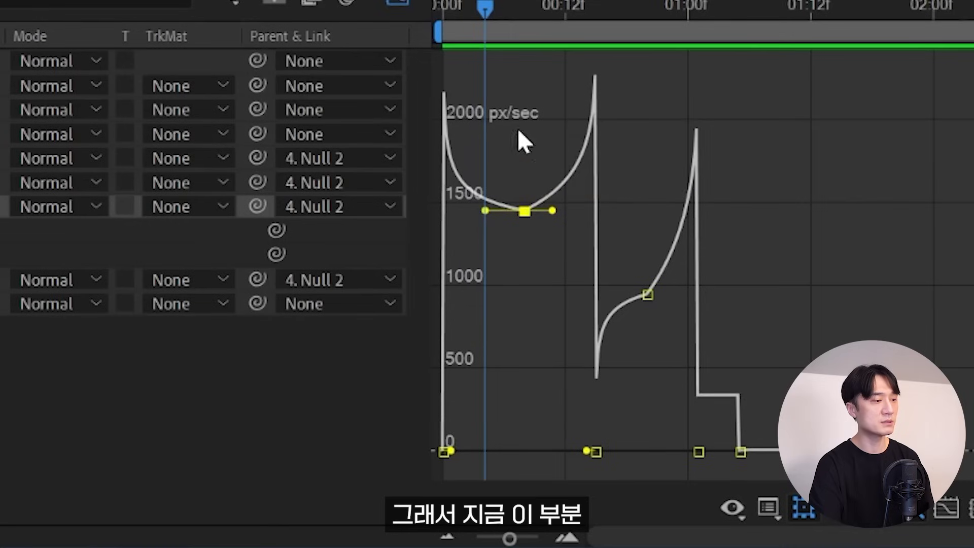
pyautogui.click(516, 7)
pyautogui.moveTo(525, 212); pyautogui.dragTo(523, 243)
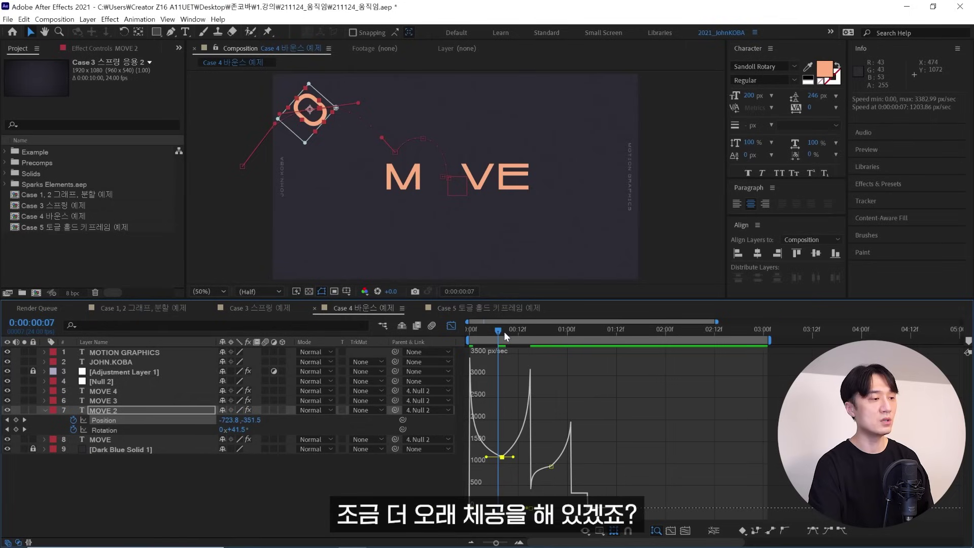
pyautogui.press('space')
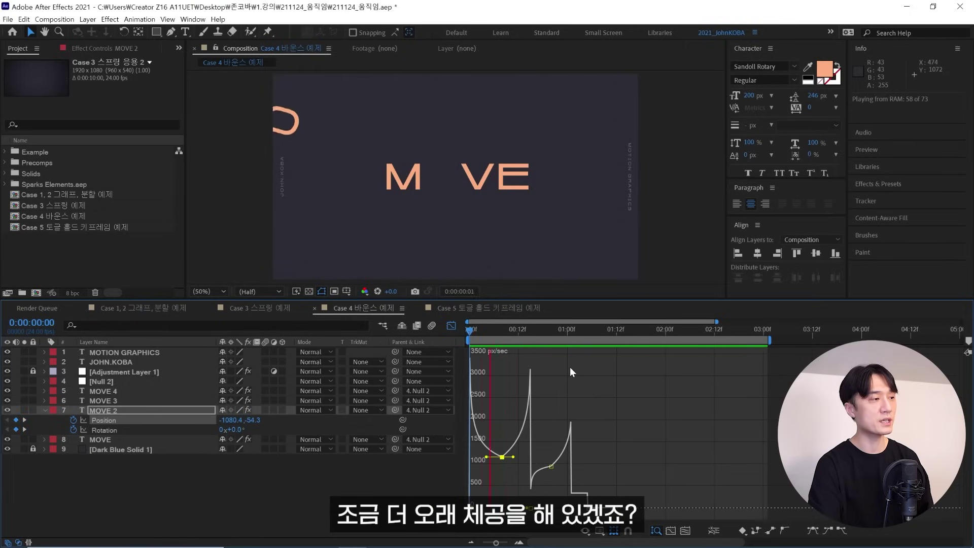
# Step: Lower the first mid-air keyframe's speed further to about 700 px/sec, checking the O's longer hang time in playback
pyautogui.moveTo(502, 457); pyautogui.dragTo(502, 478)
pyautogui.click(502, 329)
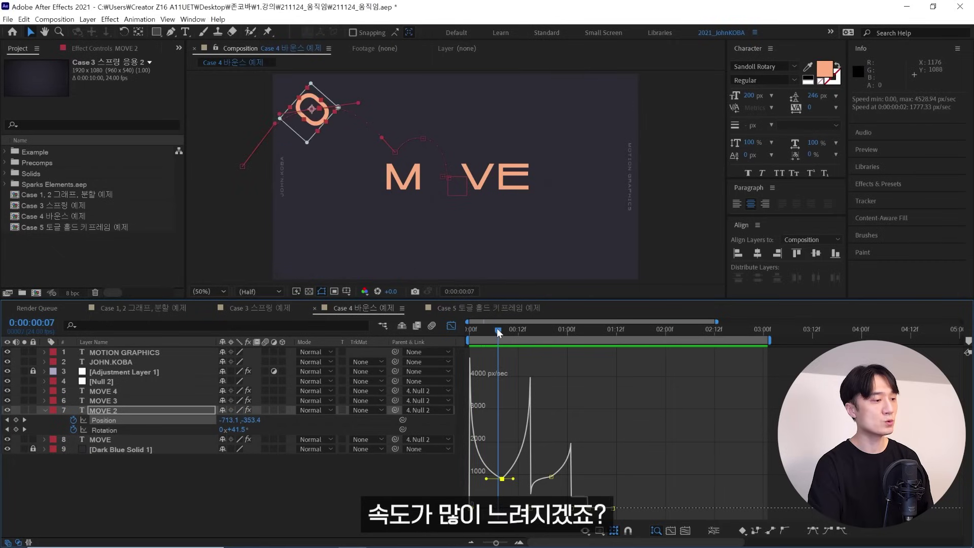
pyautogui.moveTo(502, 479); pyautogui.dragTo(502, 484)
pyautogui.click(472, 330)
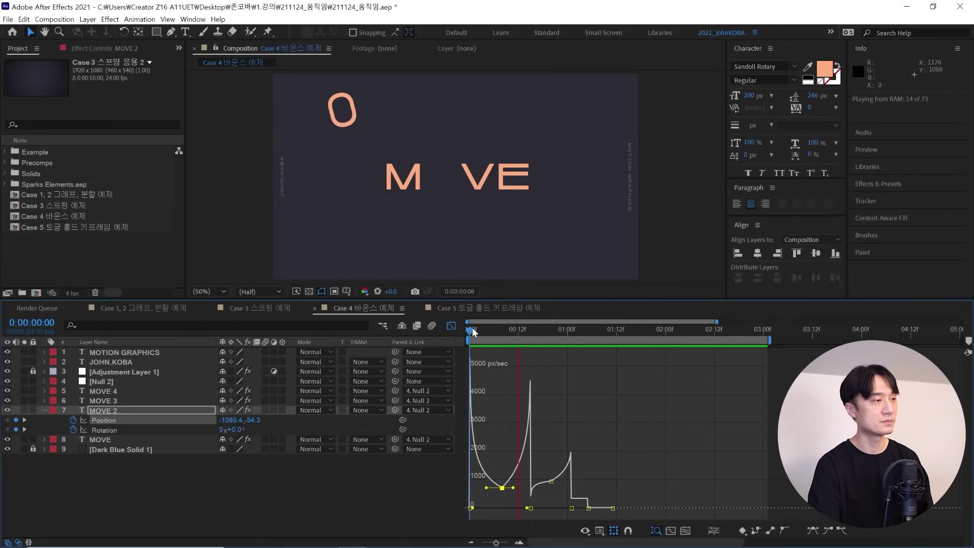
pyautogui.press('space')
# Step: Lower the second mid-air keyframe of MOVE 2 to about 500 px/sec in the speed graph and preview the bounce
pyautogui.moveTo(504, 329); pyautogui.dragTo(550, 331)
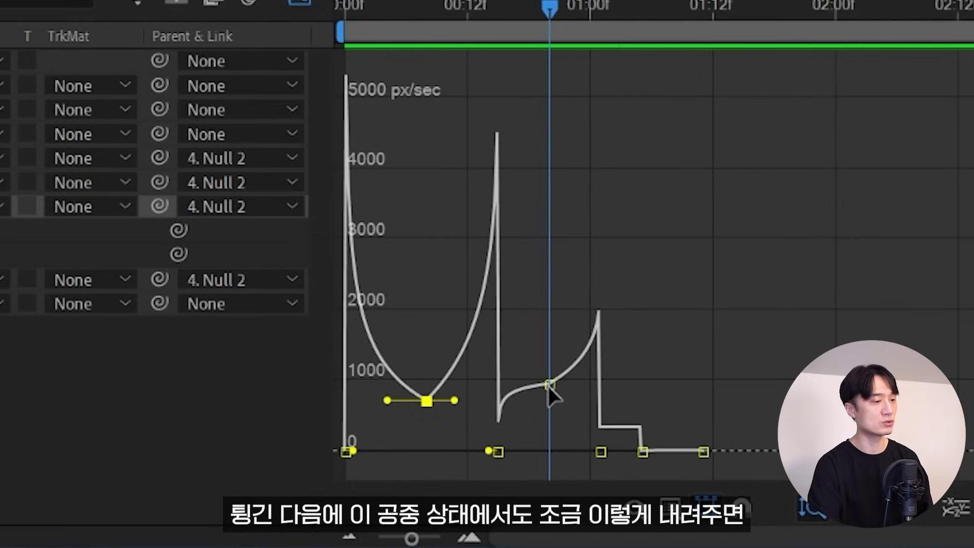
pyautogui.moveTo(549, 386); pyautogui.dragTo(549, 412)
pyautogui.press('space')
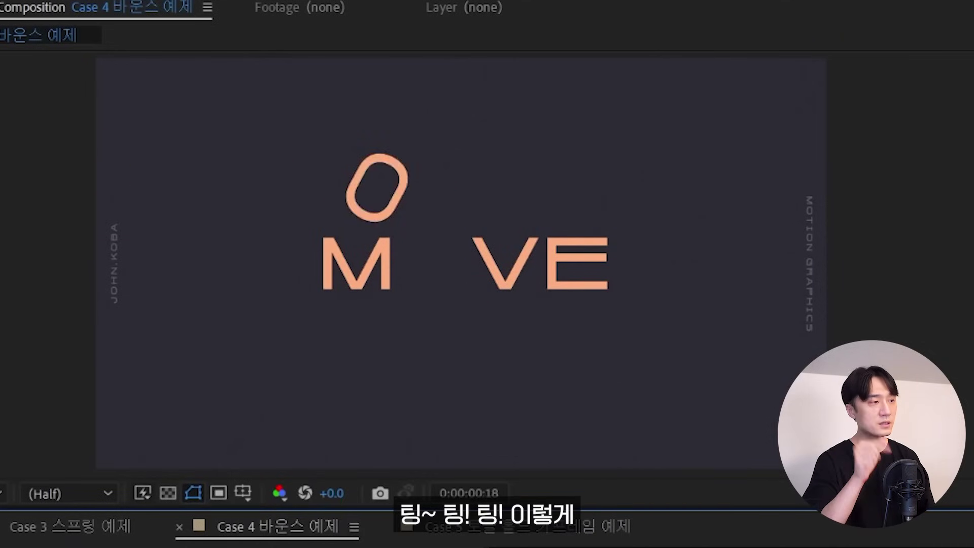
# Step: Preview the O's slowed mid-air motion, return the timeline from the speed graph to the layer keyframes, and replay the bounce
pyautogui.press('space')
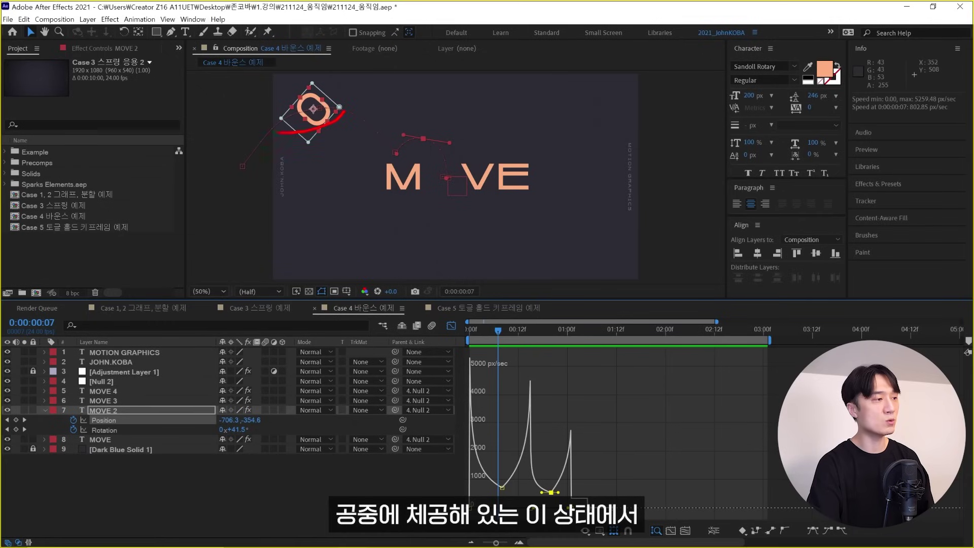
pyautogui.moveTo(432, 151); pyautogui.dragTo(433, 164)
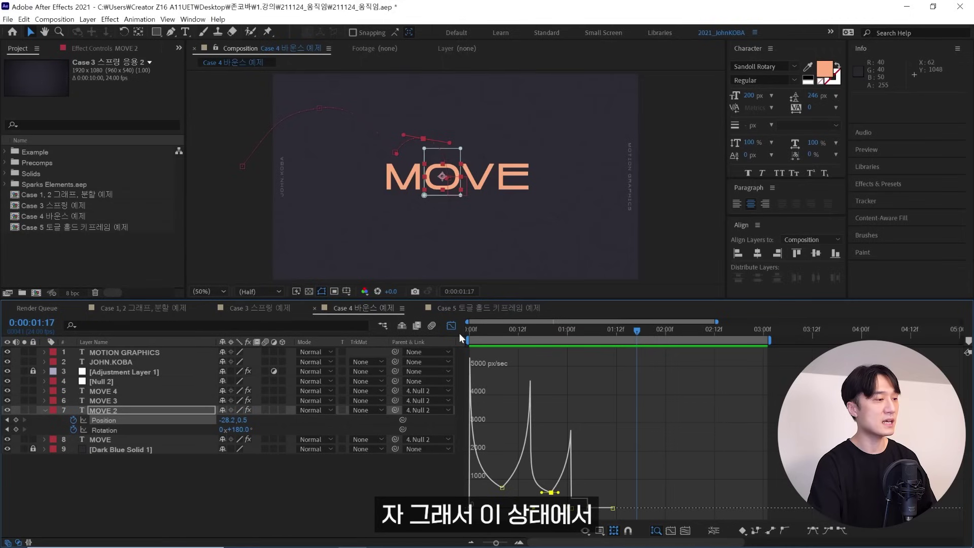
pyautogui.click(452, 325)
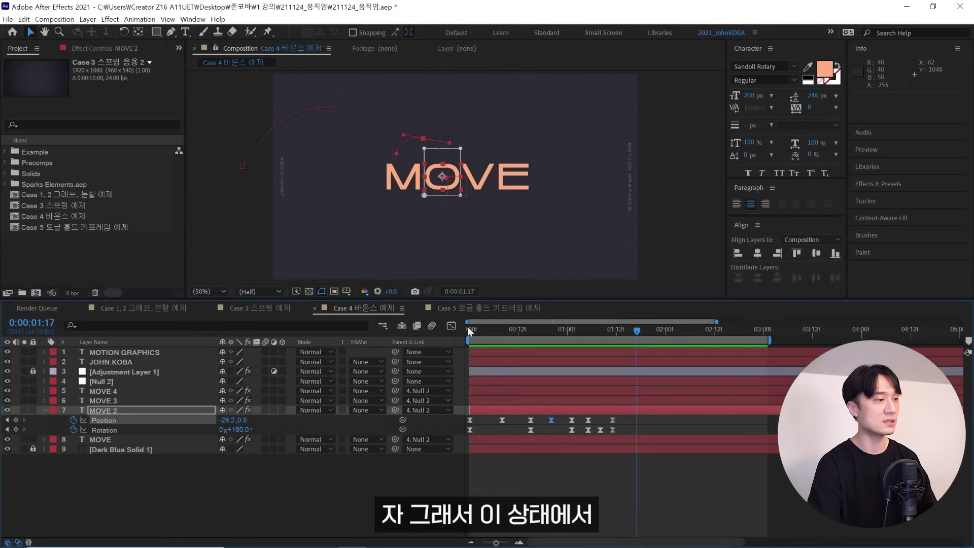
pyautogui.press('space')
# Step: Animate the MOVE layer's Position from the O's first impact at 0:00:00:15, pushing the M left to -47.9, 59.1
pyautogui.hotkey('ctrl', 'Down')
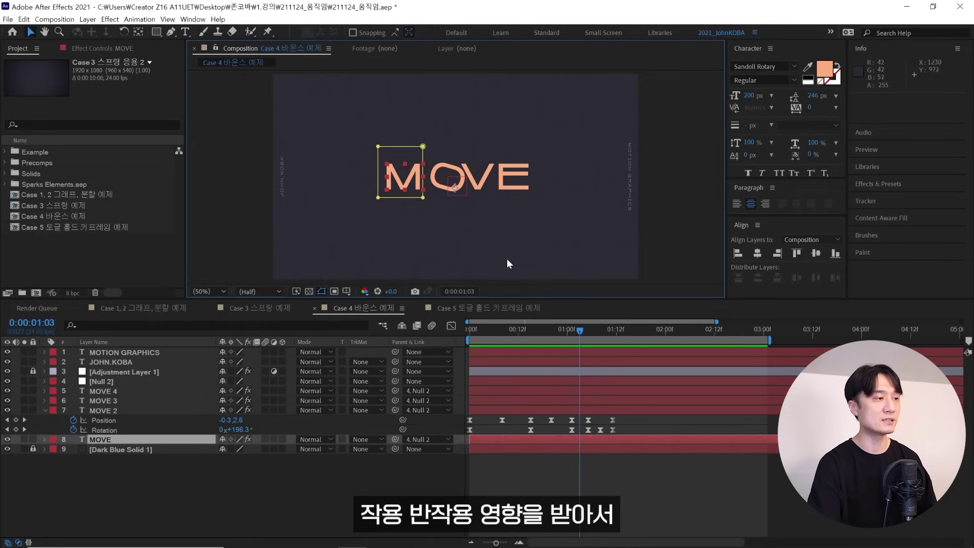
pyautogui.hotkey('ctrl', 'Up')
pyautogui.hotkey('ctrl', 'Up')
pyautogui.moveTo(570, 332); pyautogui.dragTo(484, 345)
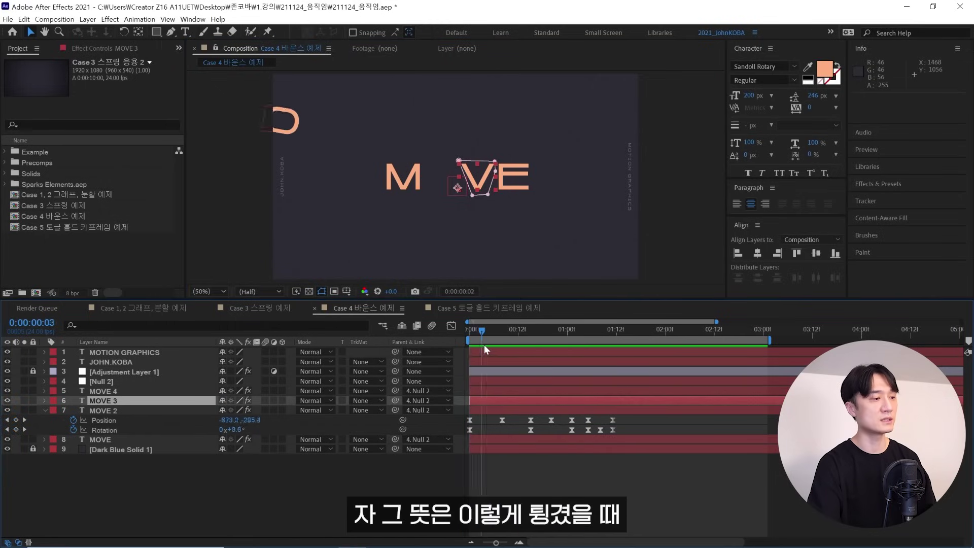
pyautogui.hotkey('ctrl', 'Down')
pyautogui.hotkey('ctrl', 'Down')
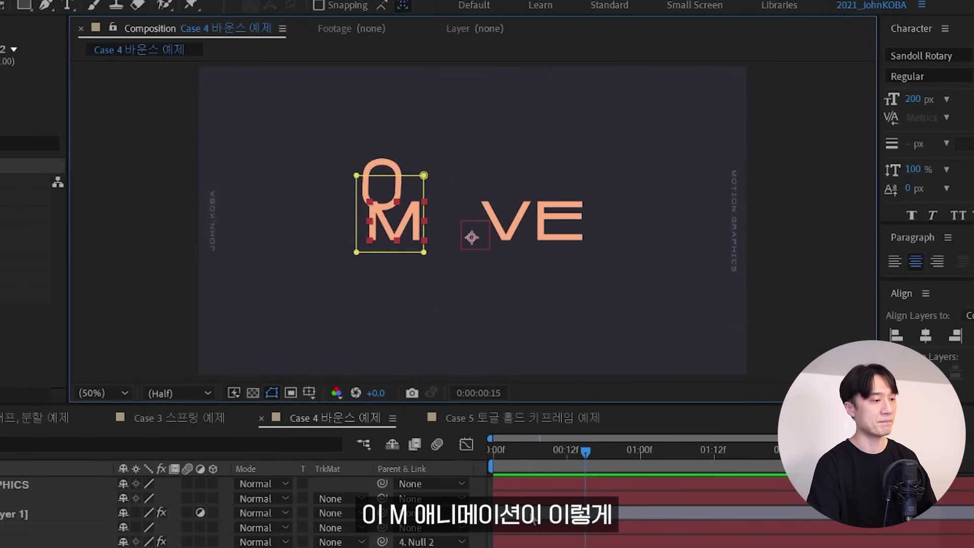
# Step: Keyframe Position on MOVE 3 and MOVE 4 so V shifts right to 83.0, 59.1 by 0:00:01:05 and E to 101.0, 59.1 by 0:00:01:11
pyautogui.moveTo(601, 452); pyautogui.dragTo(671, 450)
pyautogui.click(512, 226)
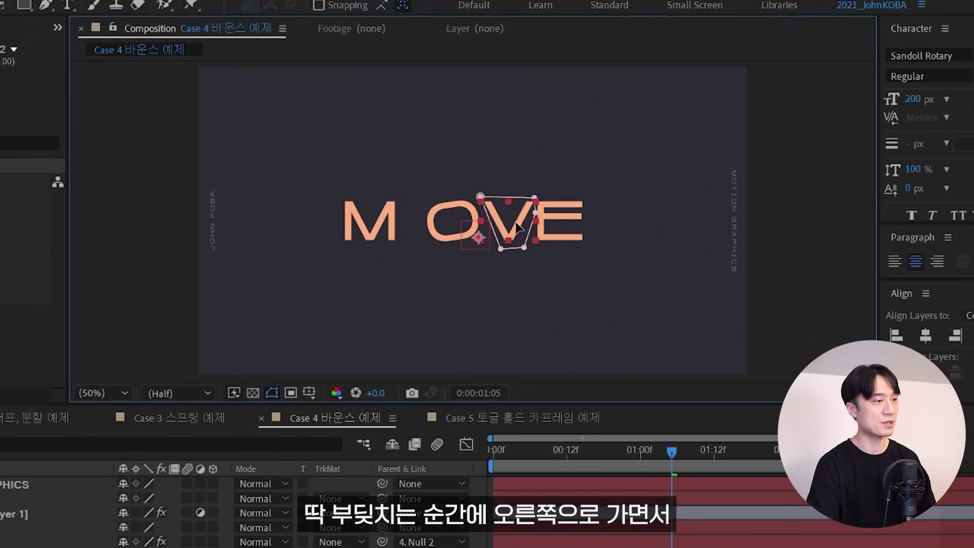
pyautogui.hotkey('ctrl', 'Down')
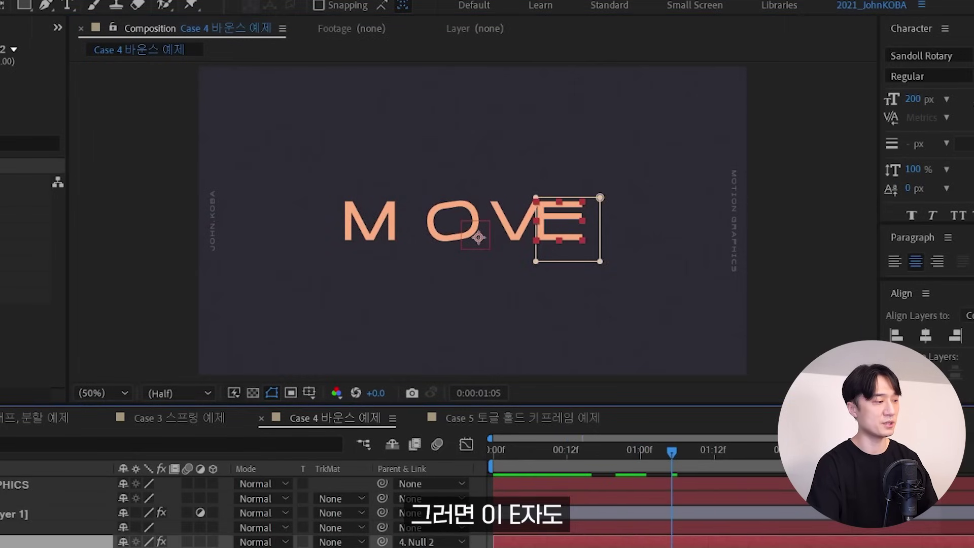
pyautogui.moveTo(657, 440); pyautogui.dragTo(708, 455)
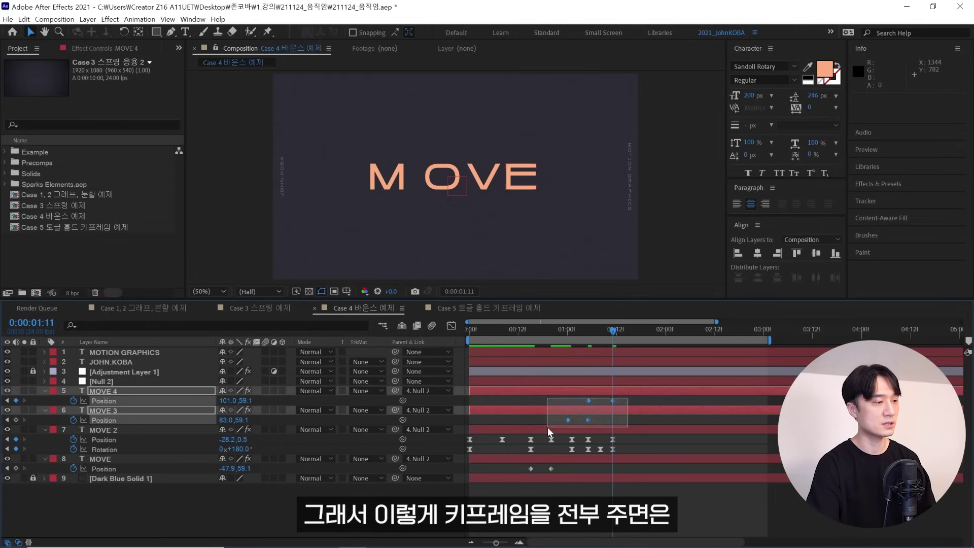
# Step: Apply Easy Ease to all Position keyframes of the MOVE, MOVE 3 and MOVE 4 layers and preview the collision reactions
pyautogui.moveTo(548, 427); pyautogui.dragTo(547, 429)
pyautogui.moveTo(557, 466); pyautogui.dragTo(532, 475)
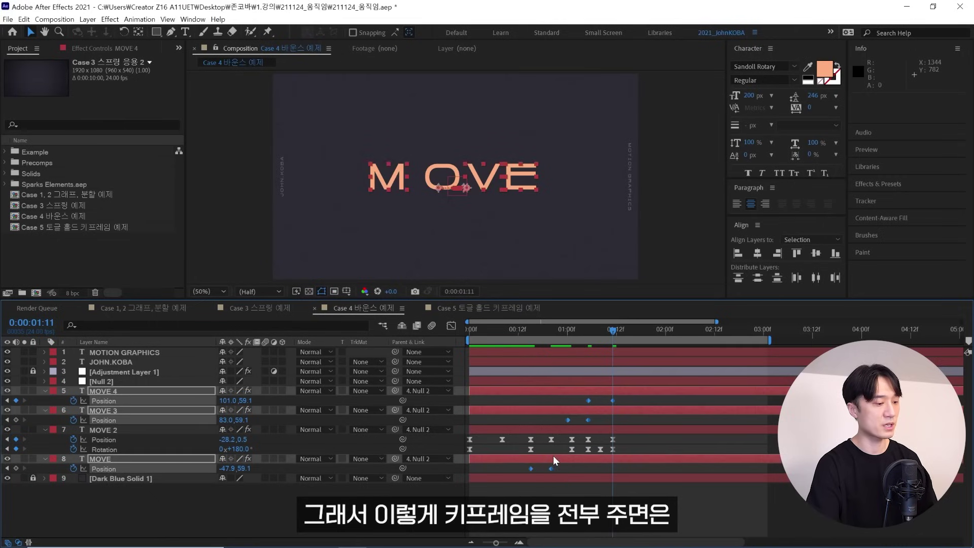
pyautogui.press('space')
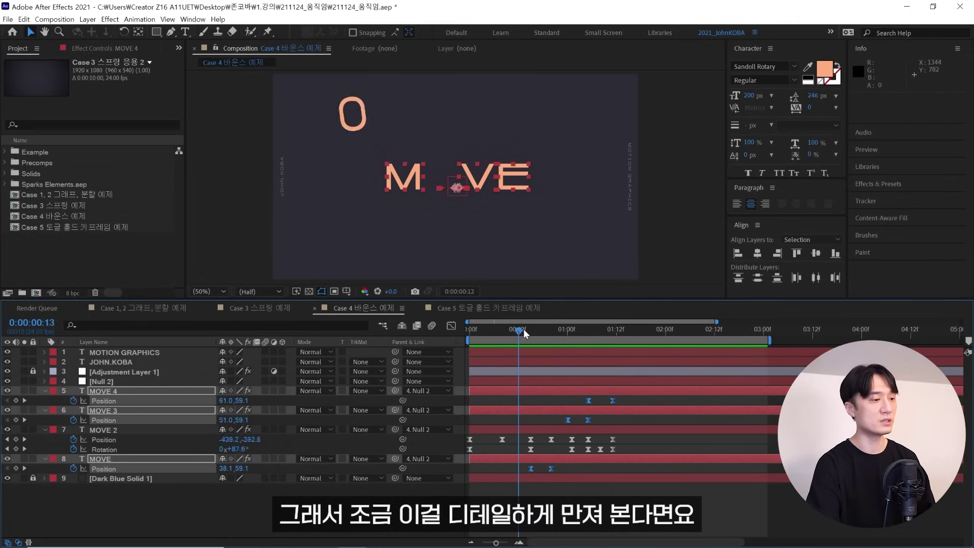
pyautogui.click(539, 330)
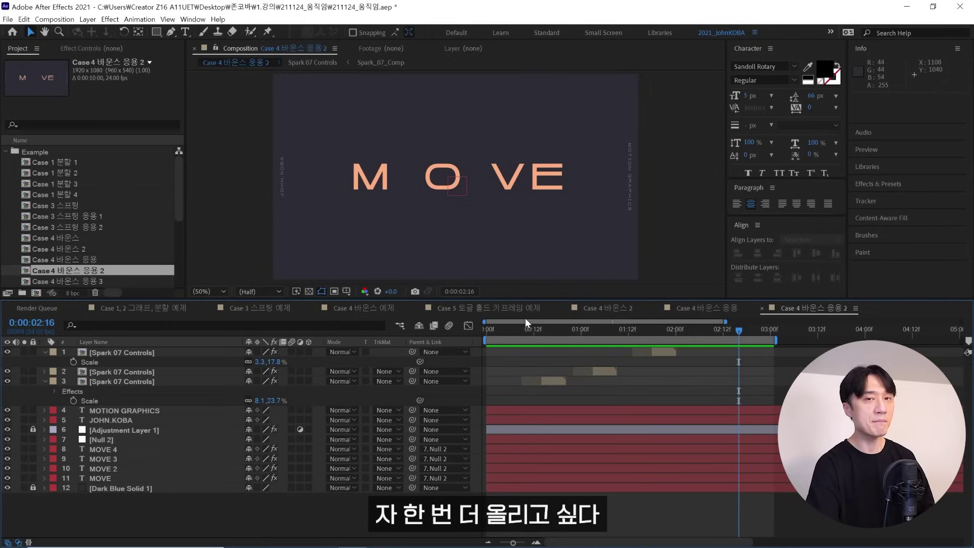
# Step: Open the Case 4 바운스 응용 3 composition from the Example folder
pyautogui.doubleClick(137, 281)
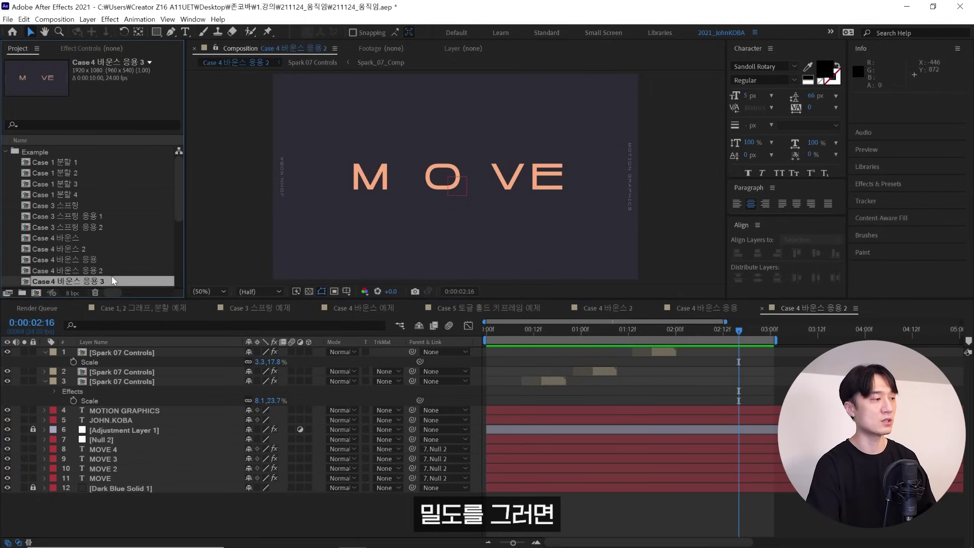